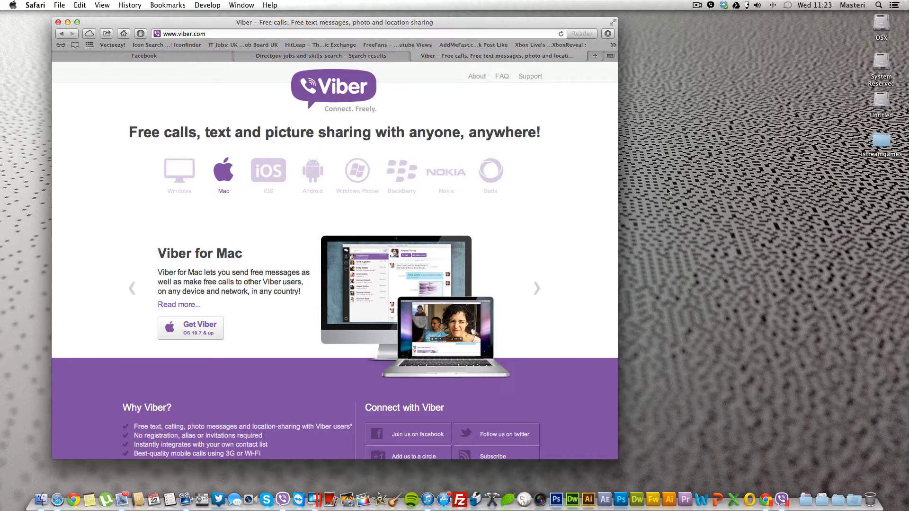
Browse viber.com's Viber for Windows and Viber for Mac information pages
left_click(241, 33)
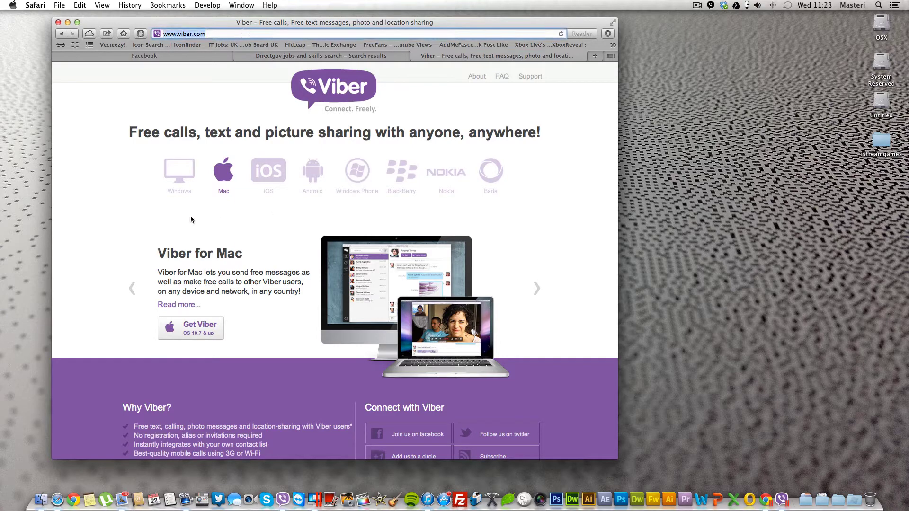
left_click(170, 182)
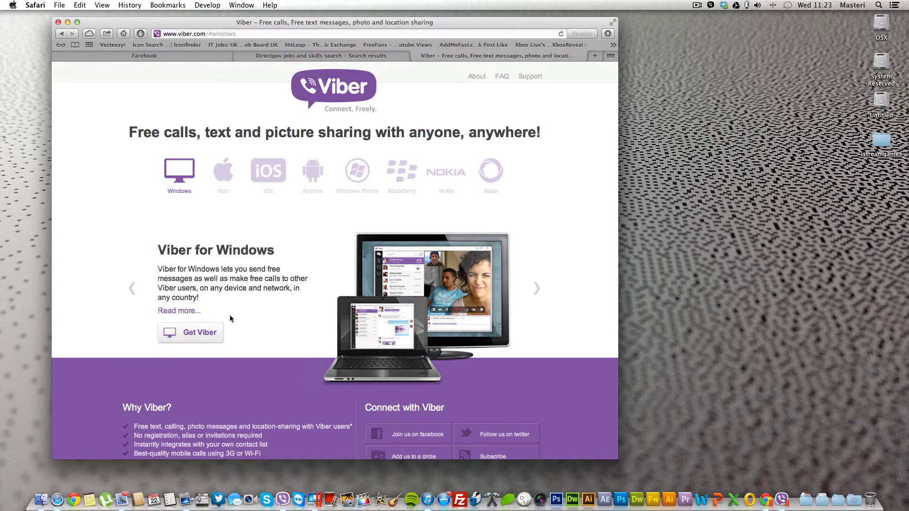
left_click(224, 182)
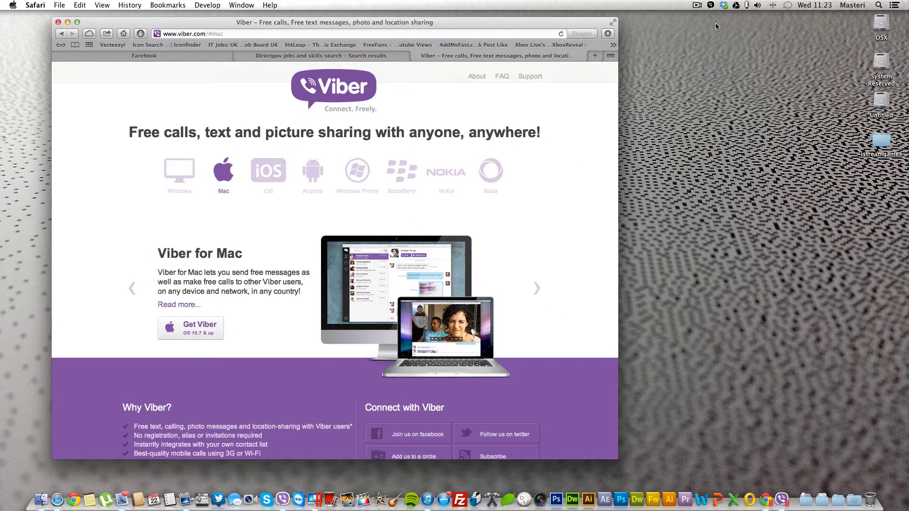
Hide Safari, bring Viber forward, cycle through Conversations, Contacts and Recents, then return to Conversations
double_click(489, 26)
left_click(308, 256)
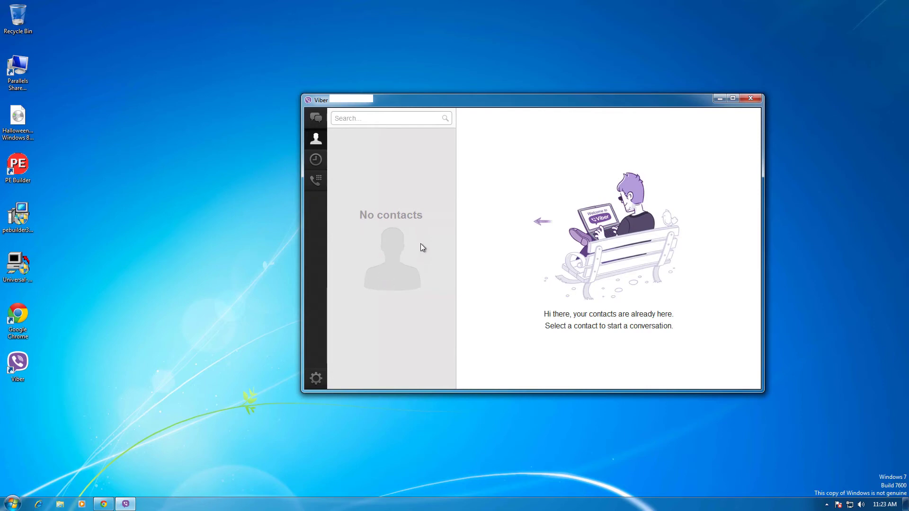
left_click(316, 119)
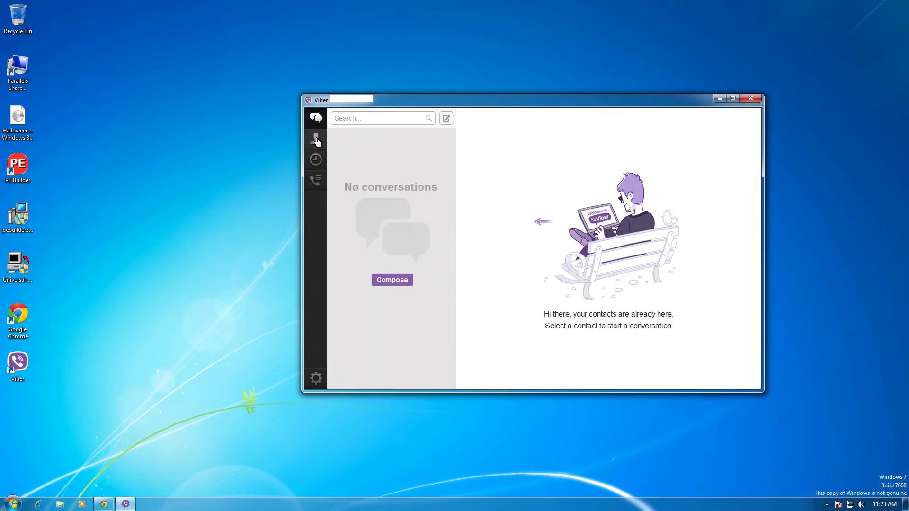
left_click(316, 141)
left_click(316, 159)
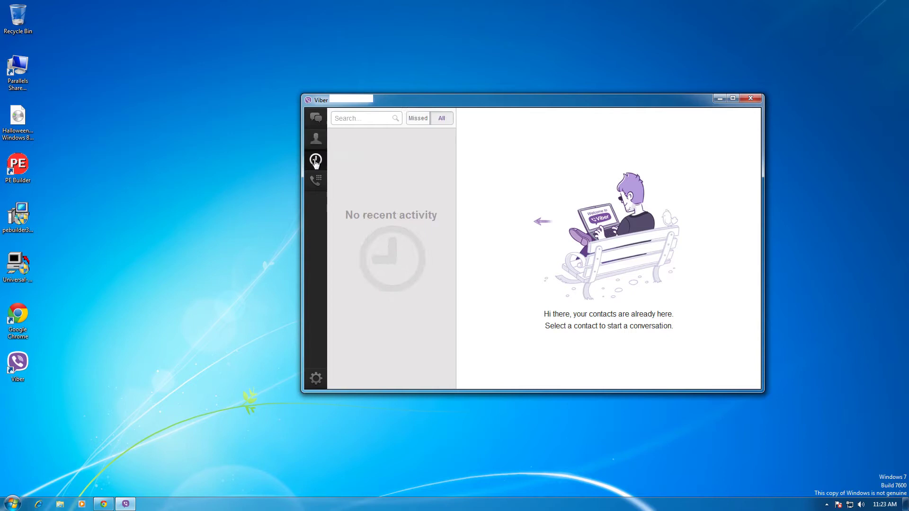
left_click(314, 121)
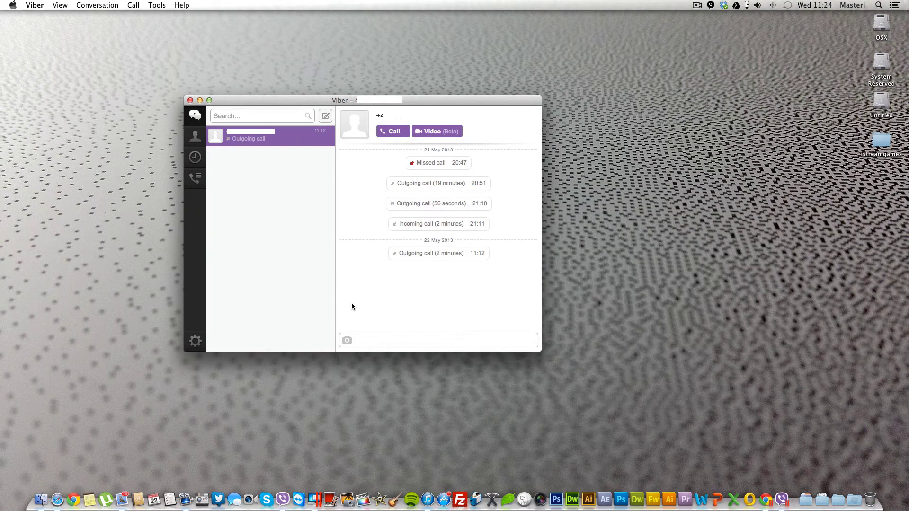
Voice-call the contact from the conversation header and end the call after about 15 seconds
left_click(396, 132)
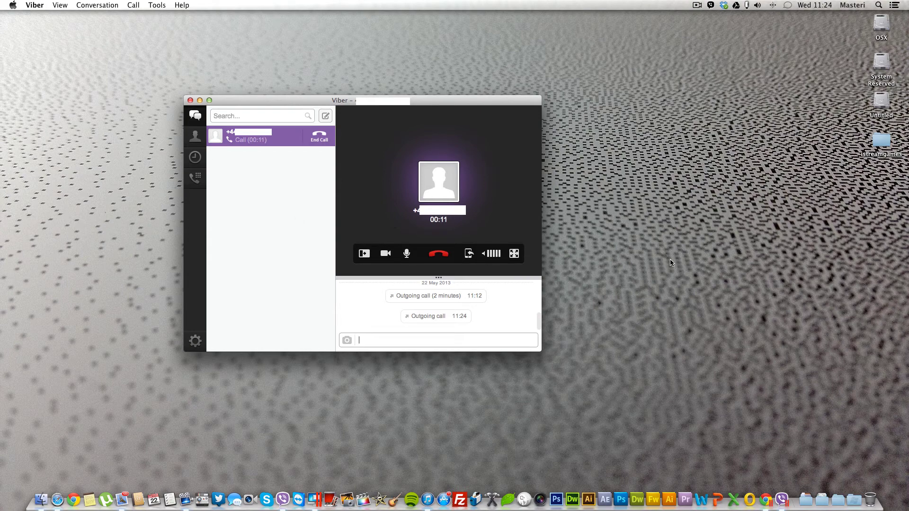
left_click(442, 255)
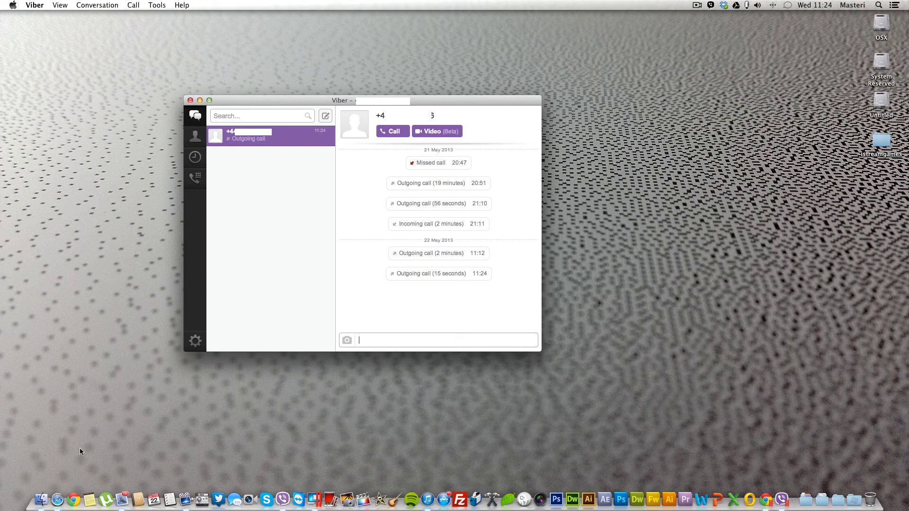
Bring Safari back from the Dock and switch viber.com to the Windows platform page
left_click(57, 493)
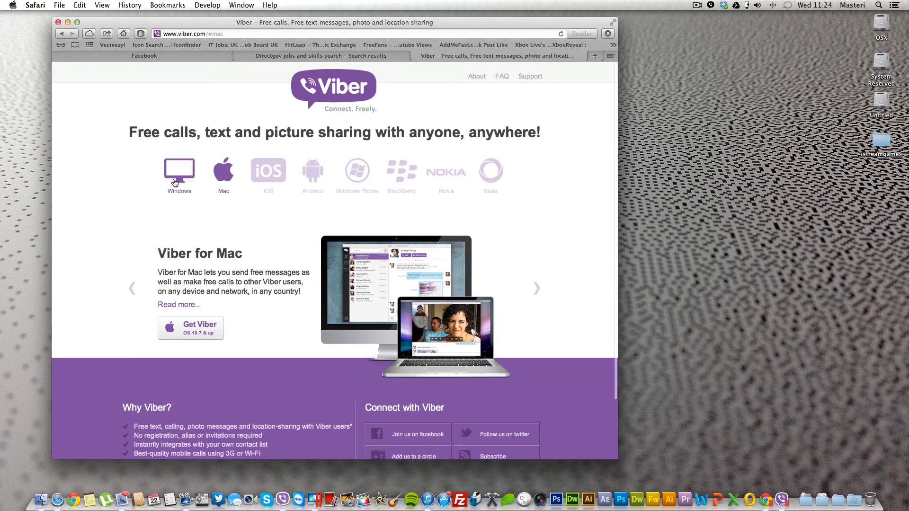
left_click(178, 174)
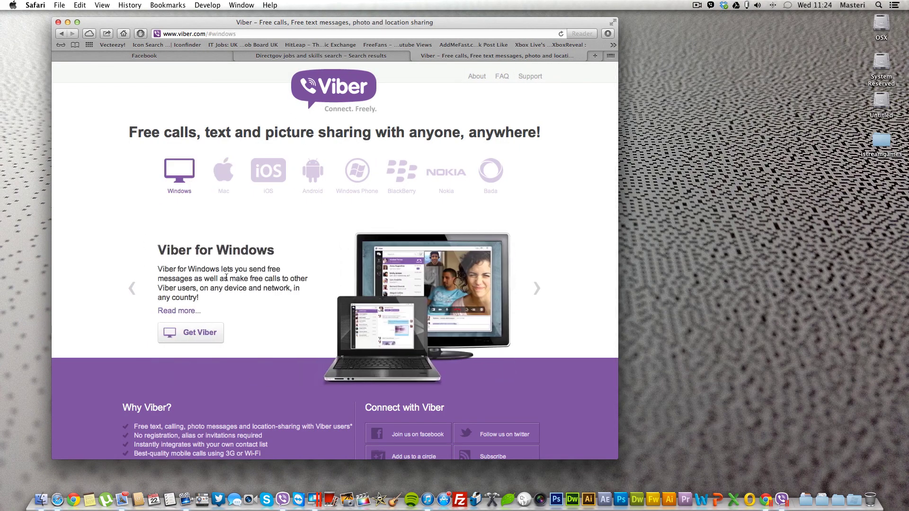